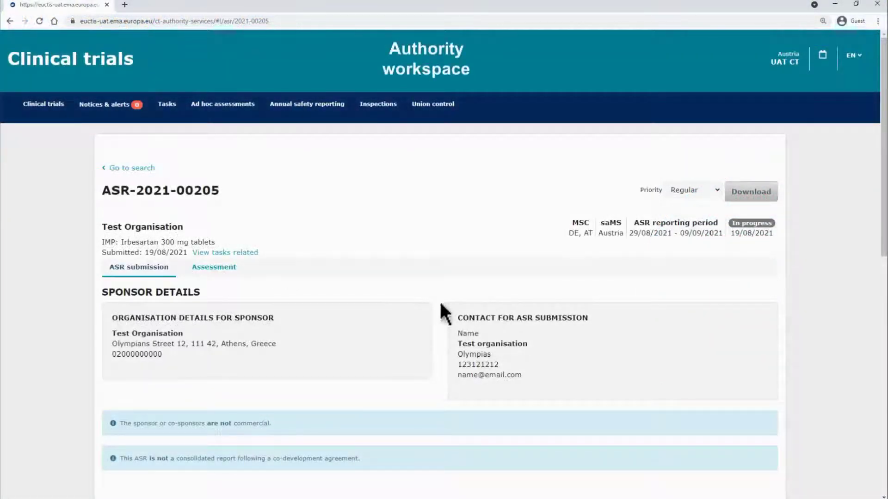
List the consolidated considerations on the Assessment tab and select ASR-AT003 and ASR-AT002 for an RFI
click(236, 267)
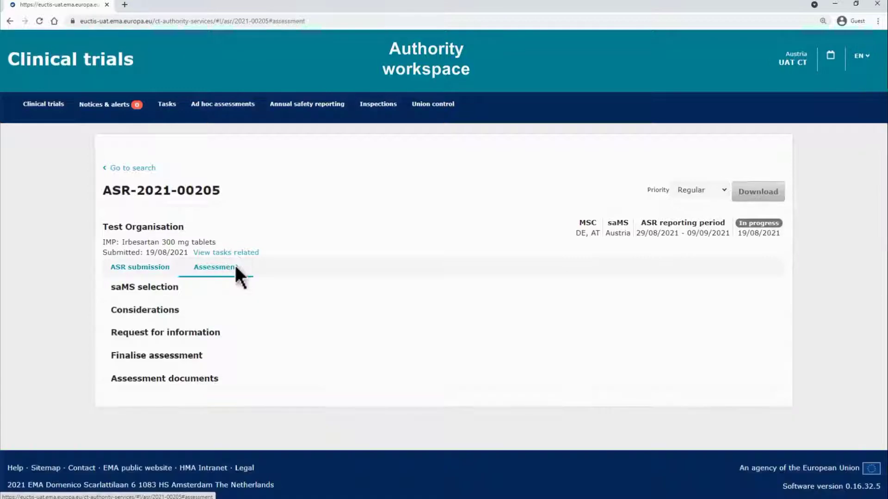
click(179, 310)
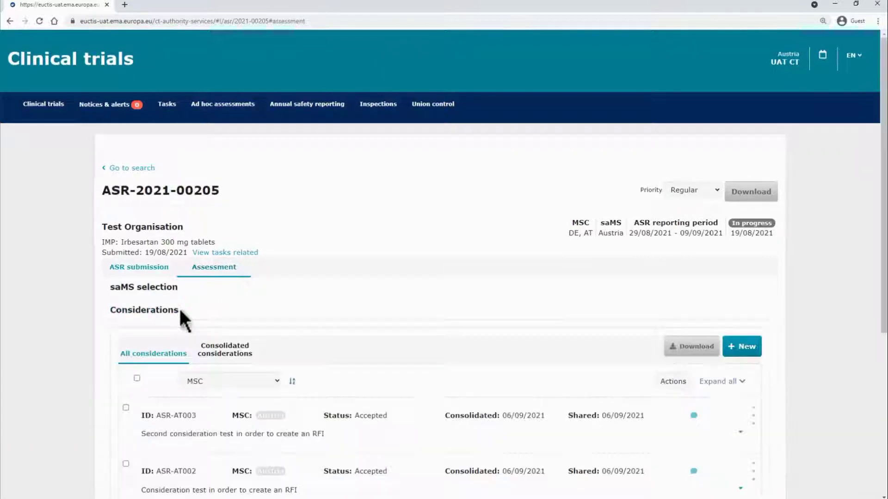
scroll(179, 307, down, 4)
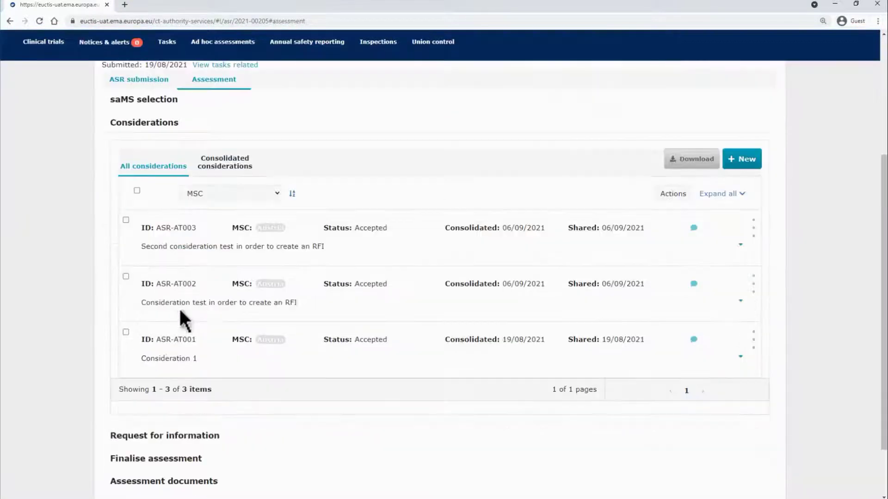
click(253, 167)
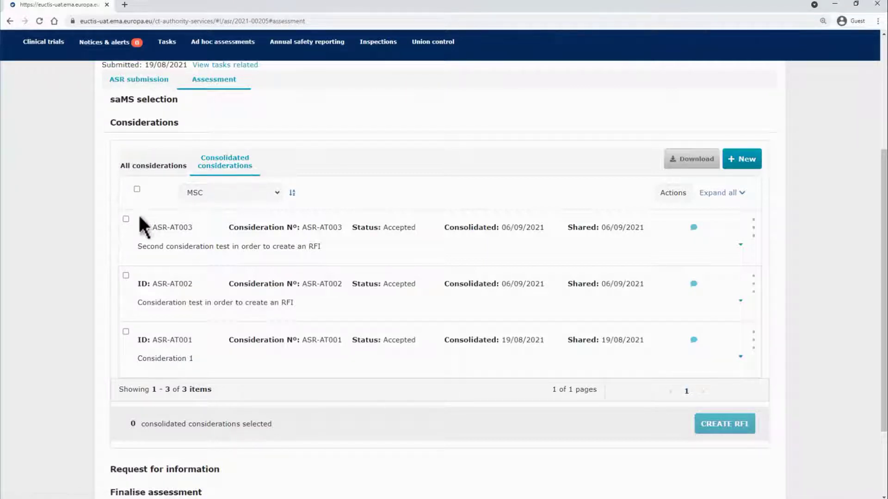
click(126, 219)
click(126, 276)
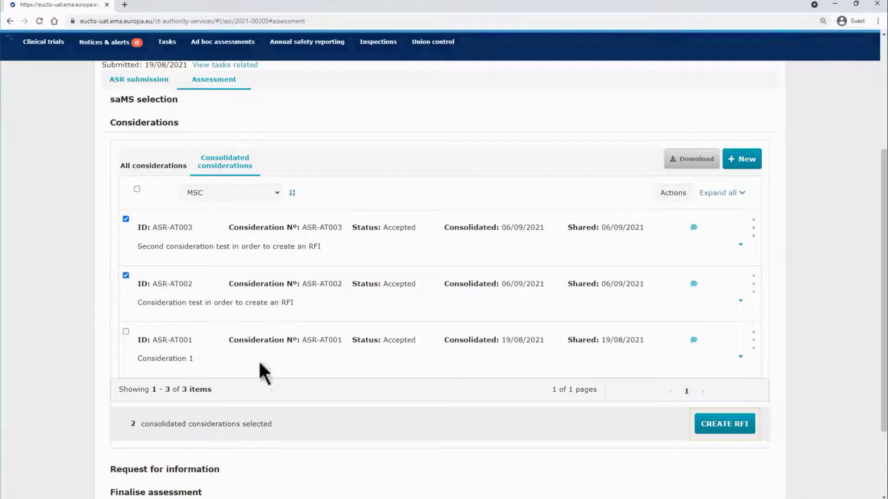
Submit an RFI on ASR-AT002 due 27/09/2021 with the supporting documentation PDF attached
click(714, 419)
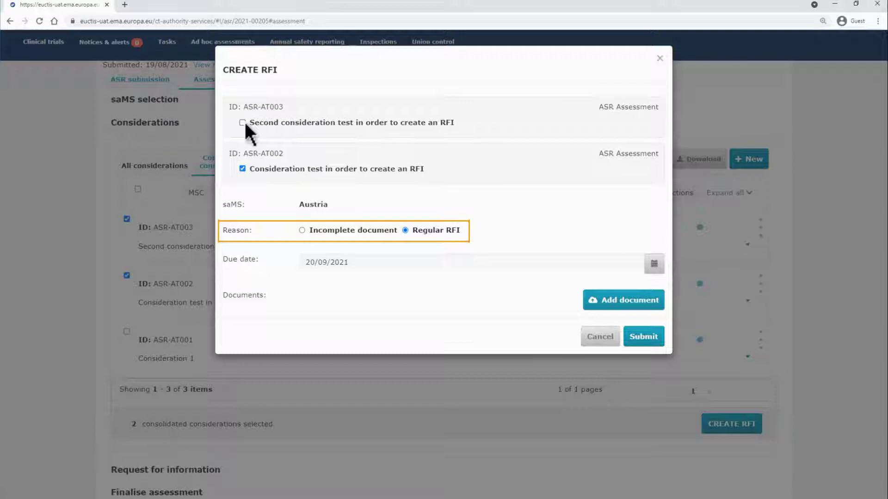
click(654, 262)
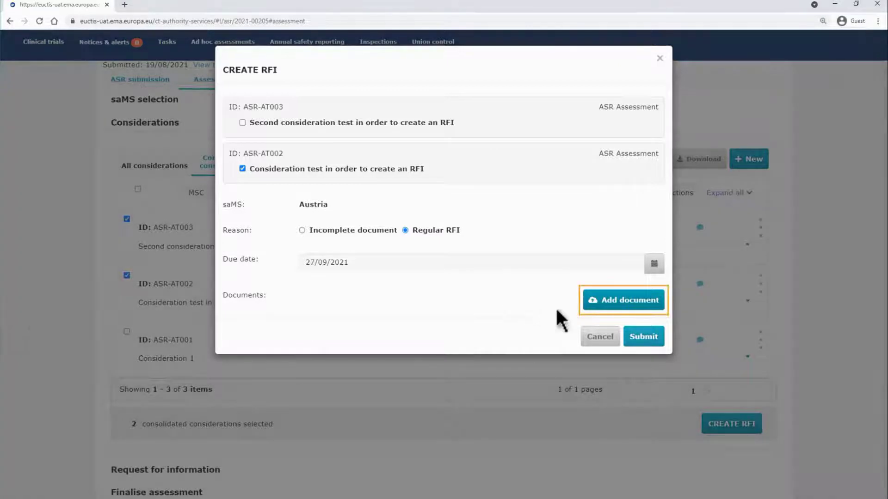
click(620, 303)
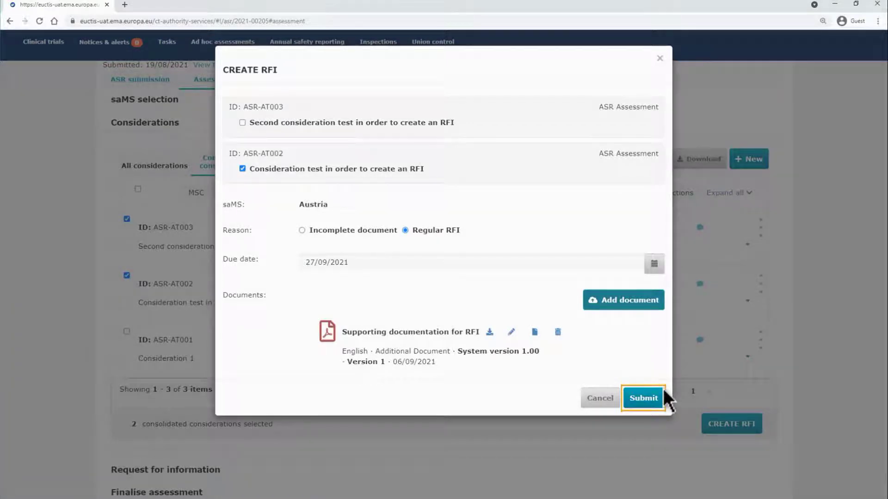
click(661, 394)
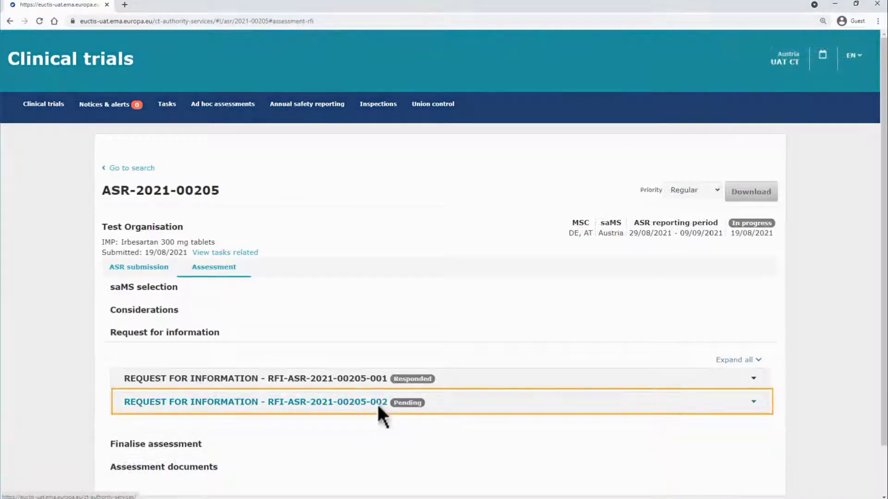
click(379, 408)
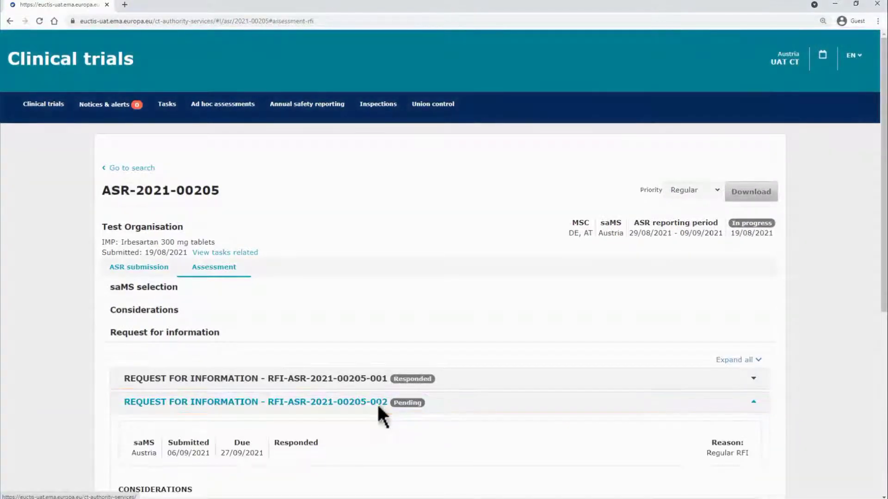
scroll(377, 404, down, 6)
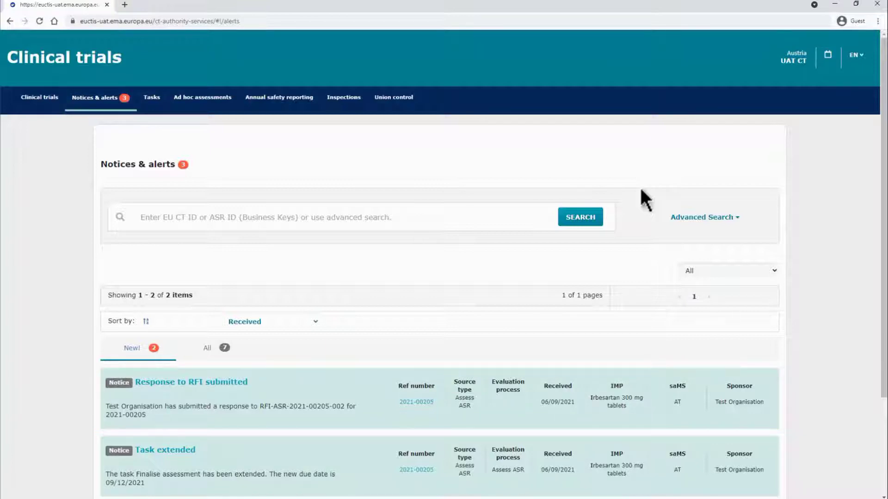
Assign yourself the pending Assess RFI Response task for 2021-00205 from Tasks
click(242, 384)
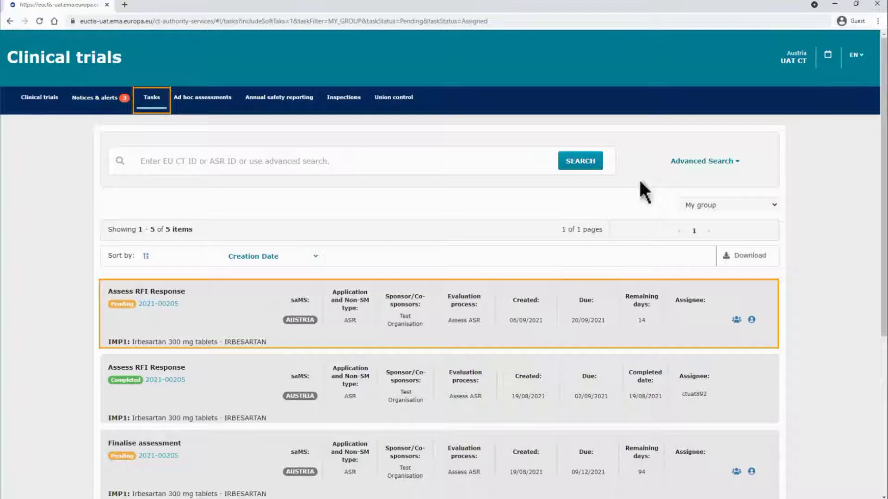
click(751, 319)
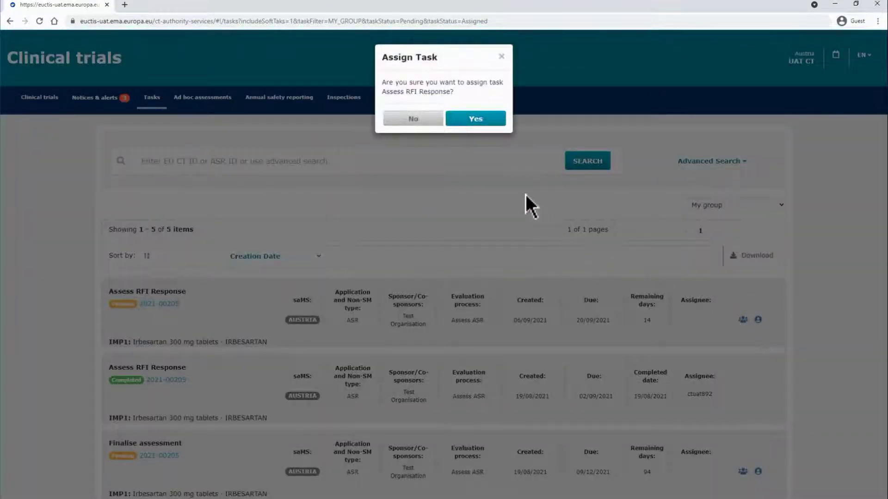
click(495, 124)
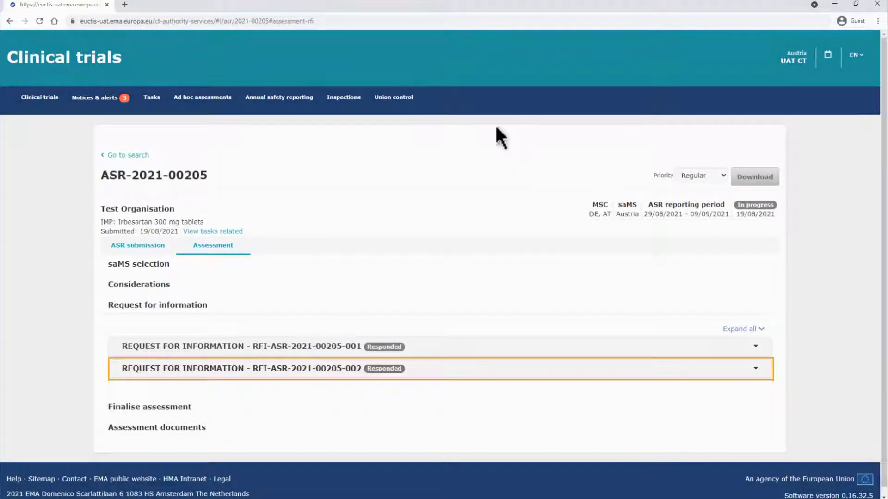
Submit the comment 'Written response to the sponsor's RFI response.' on RFI-002's sponsor response
click(333, 370)
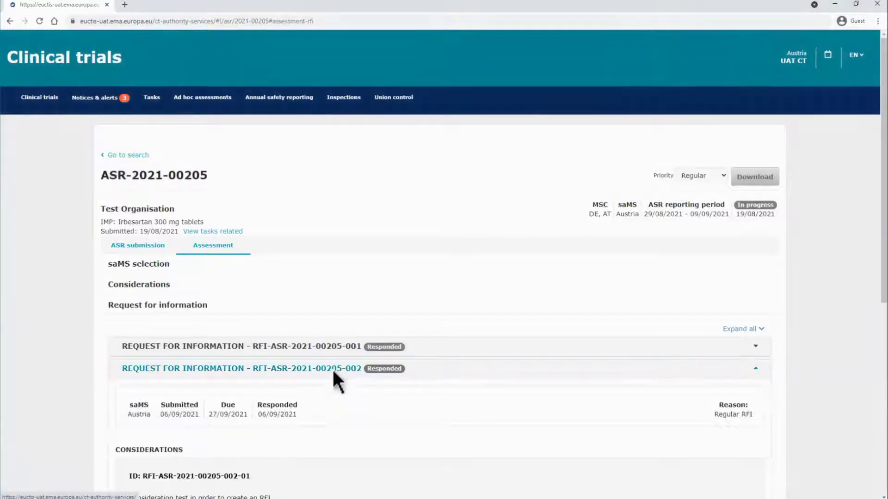
scroll(332, 369, down, 8)
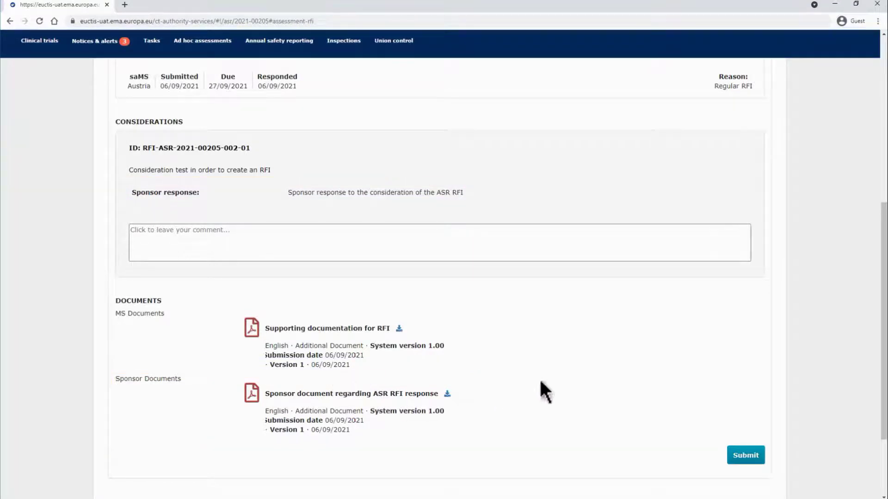
click(627, 245)
text(Written response to the sponsors RFI response.)
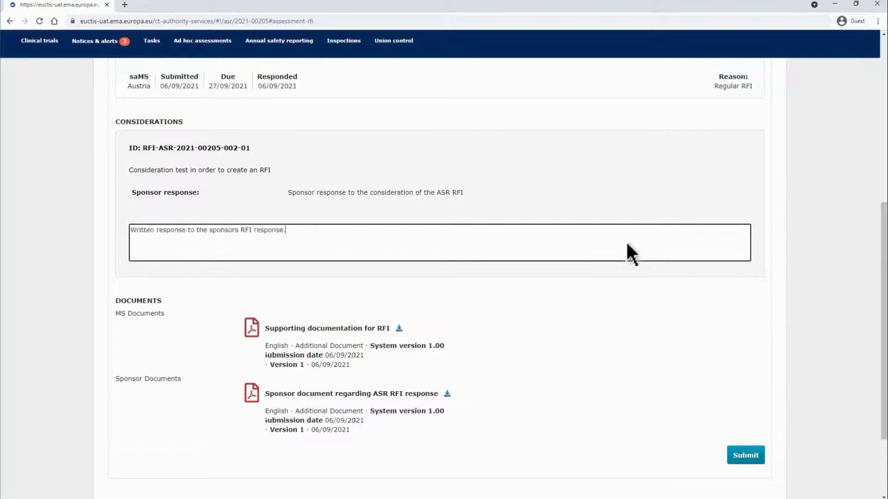
key(Left)
key(Left)
key(Left)
key(Left)
key(Left)
key(Left)
key(Left)
key(Left)
key(Left)
key(Left)
key(Left)
key(Left)
key(Left)
key(Left)
key(Left)
text(')
click(745, 455)
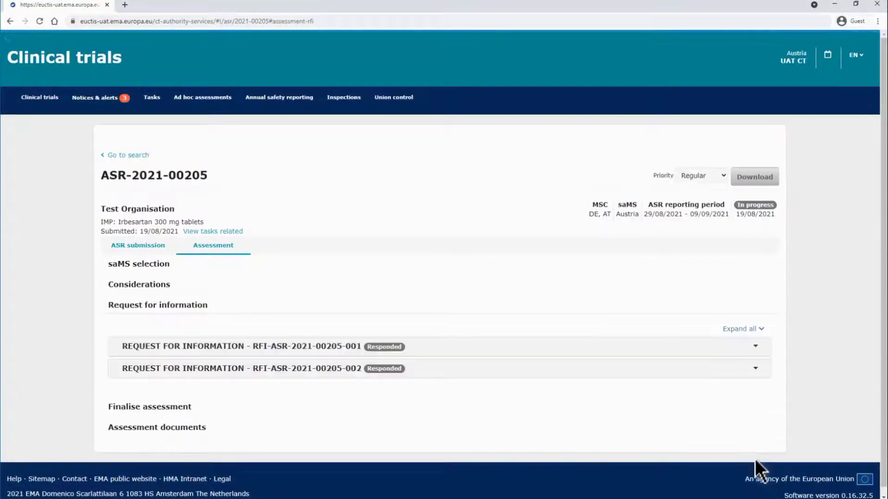
click(406, 368)
scroll(406, 369, down, 2)
scroll(407, 372, down, 6)
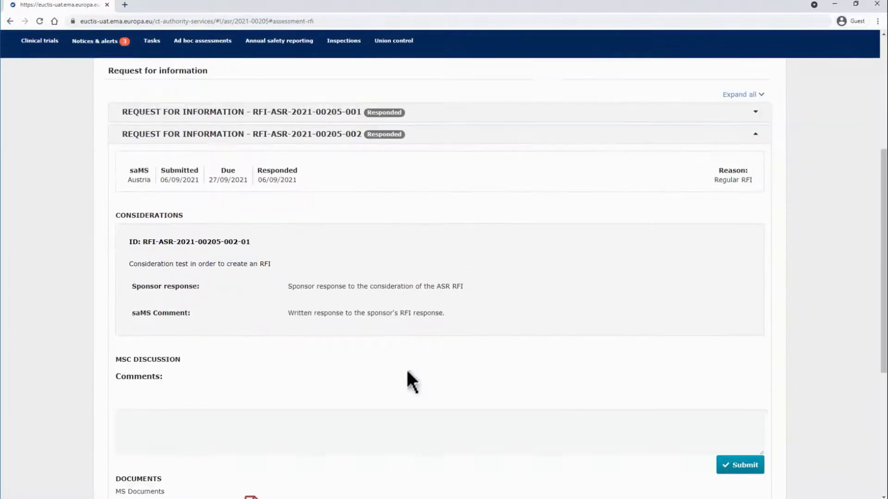
scroll(407, 372, down, 1)
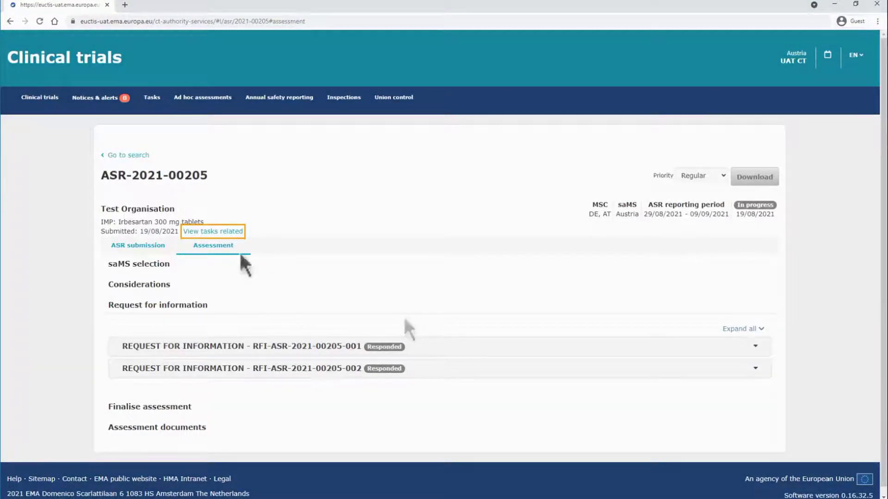
Assign yourself the Finalise assessment task from the ASR's related tasks
click(230, 233)
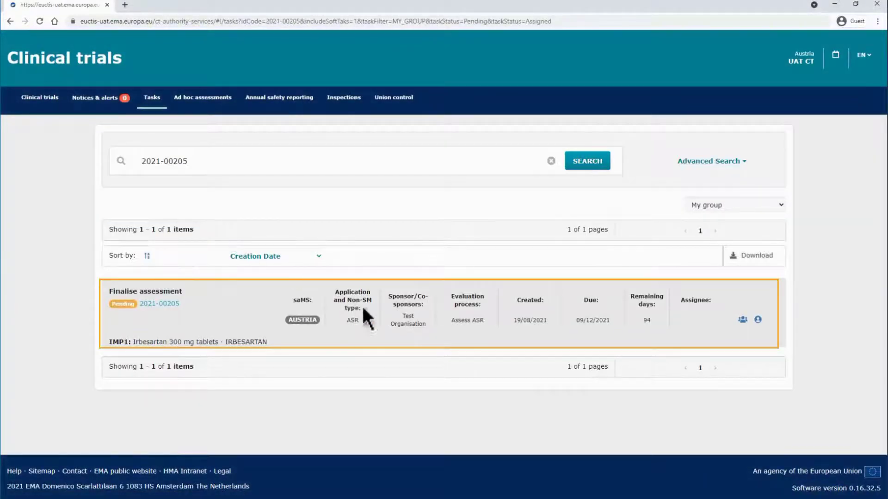
click(758, 320)
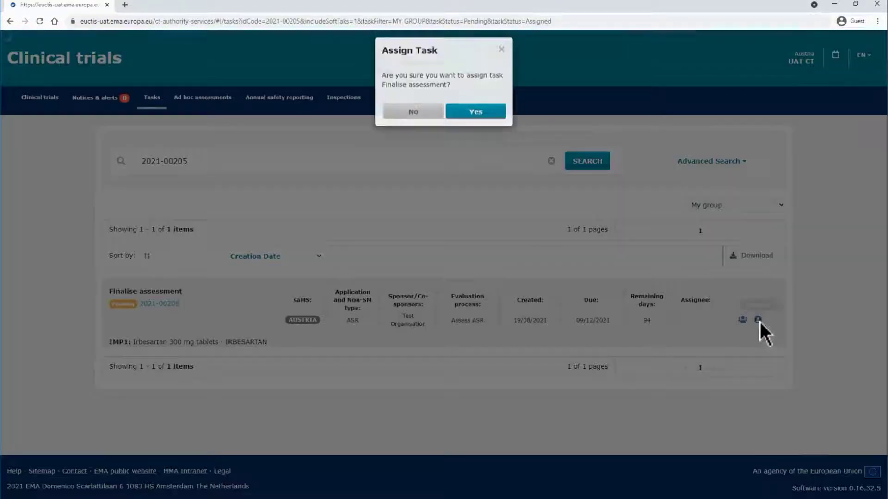
click(493, 119)
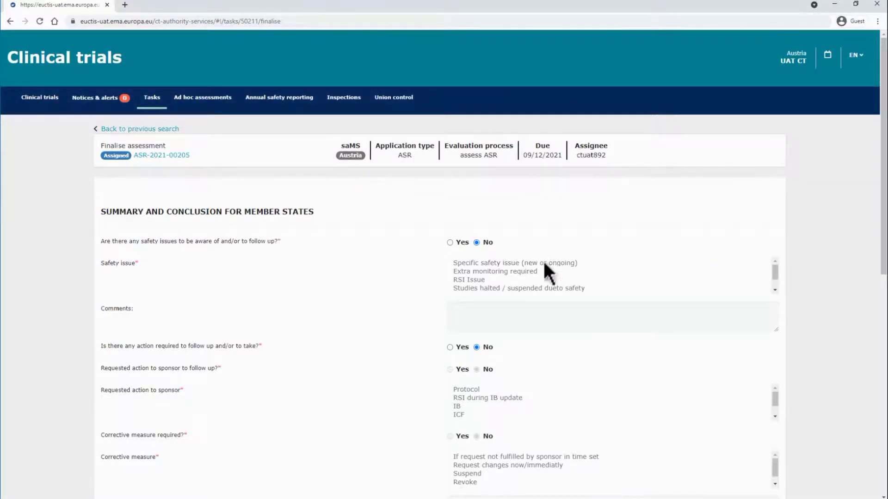
click(449, 242)
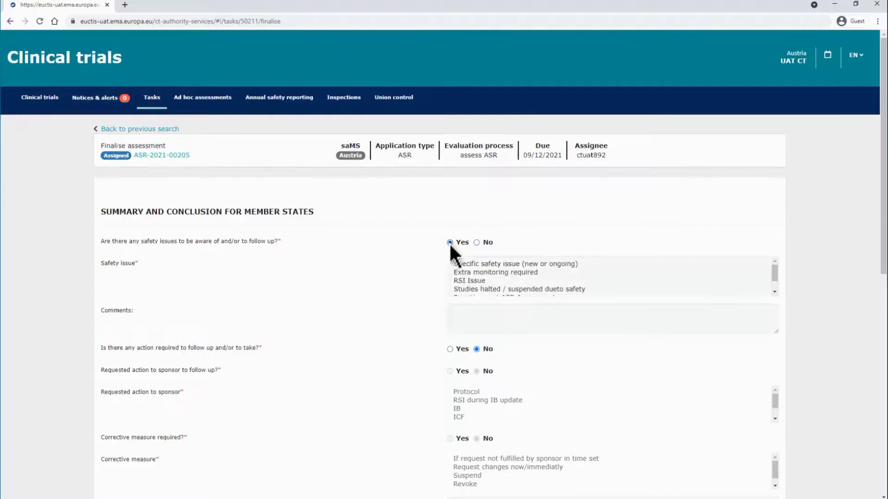
click(463, 282)
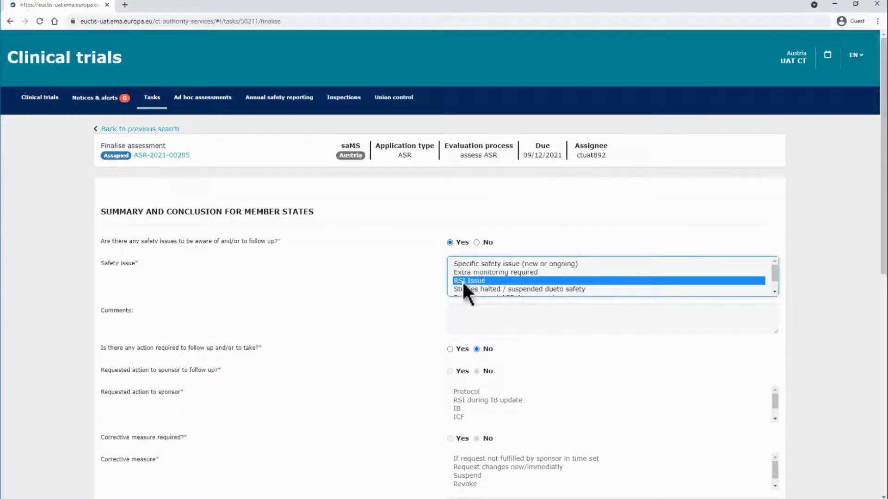
click(482, 243)
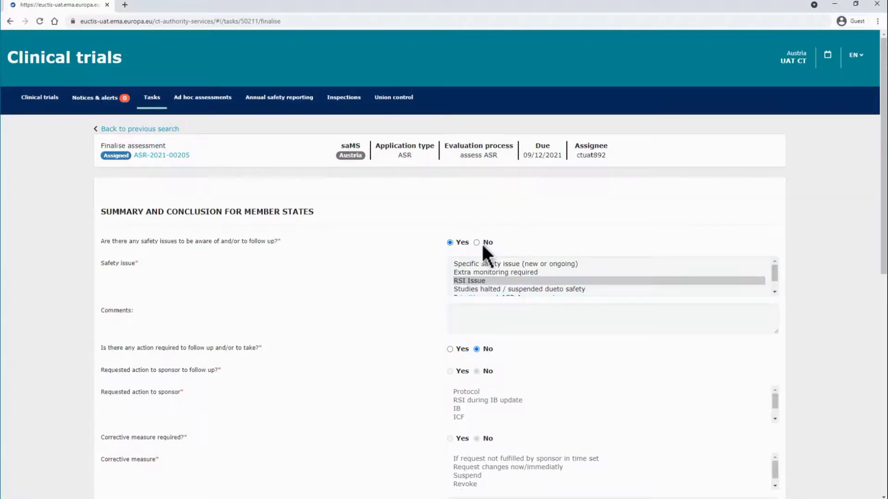
click(476, 242)
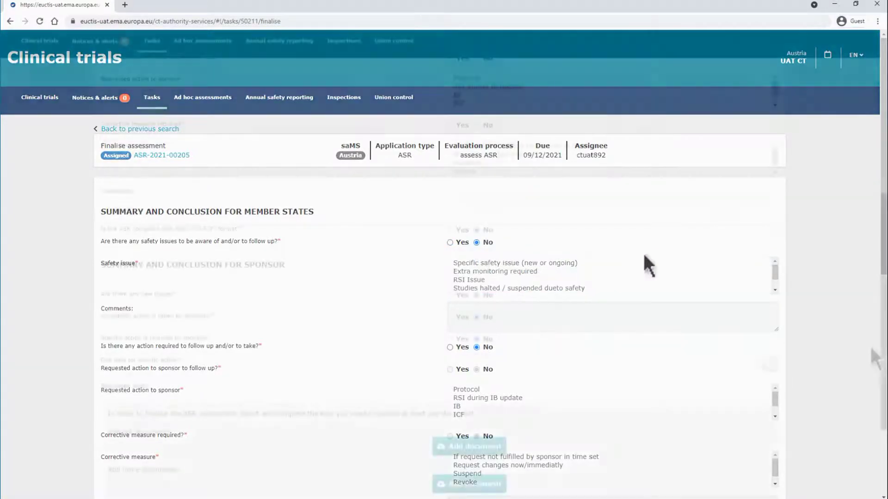
scroll(872, 386, down, 2)
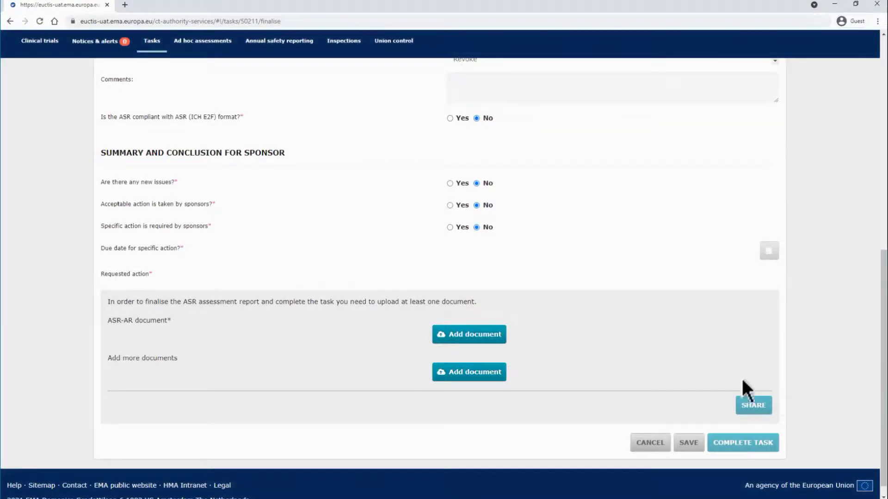
click(449, 227)
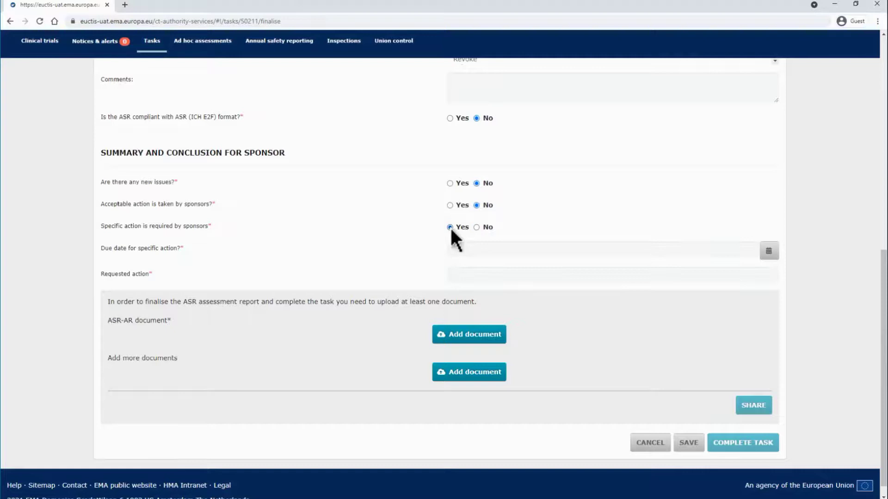
click(775, 256)
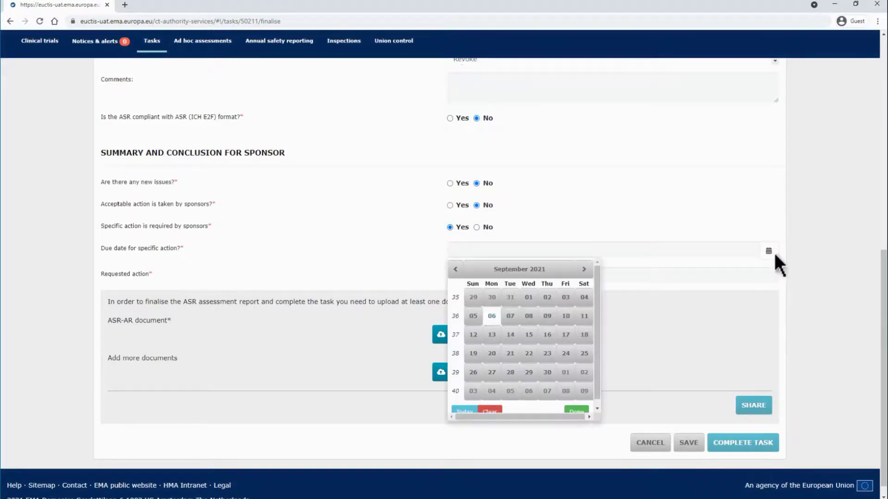
click(772, 253)
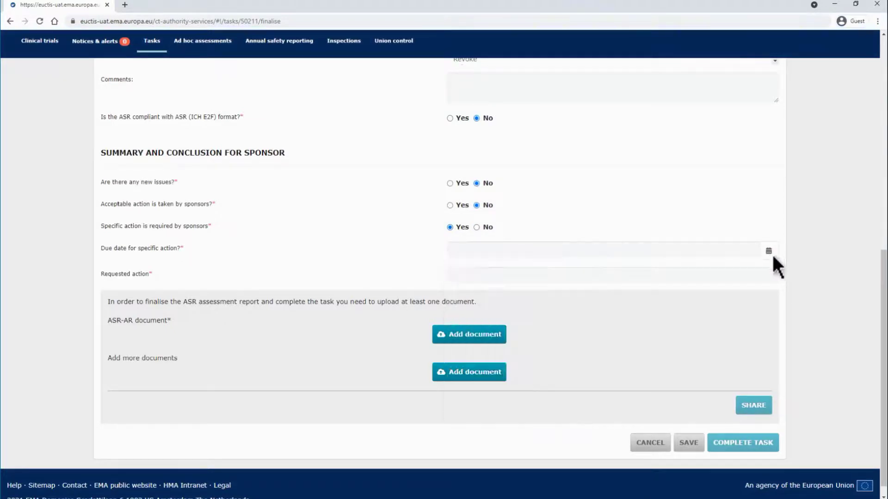
click(752, 274)
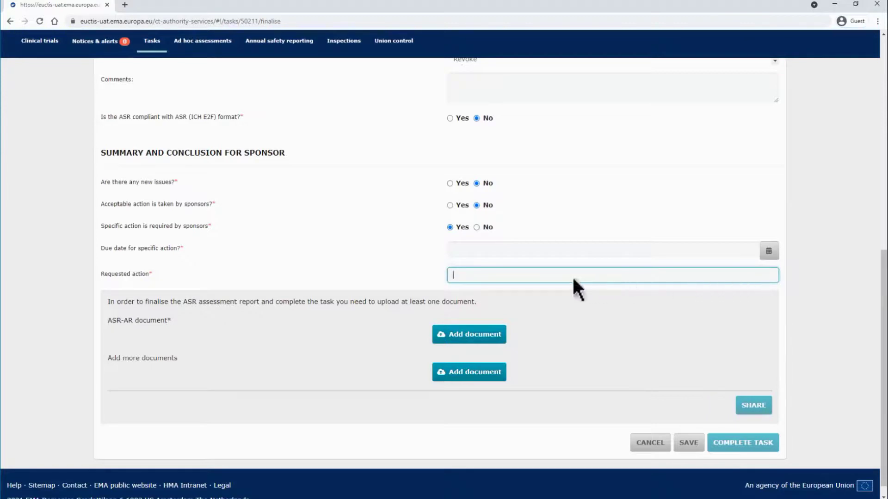
click(477, 228)
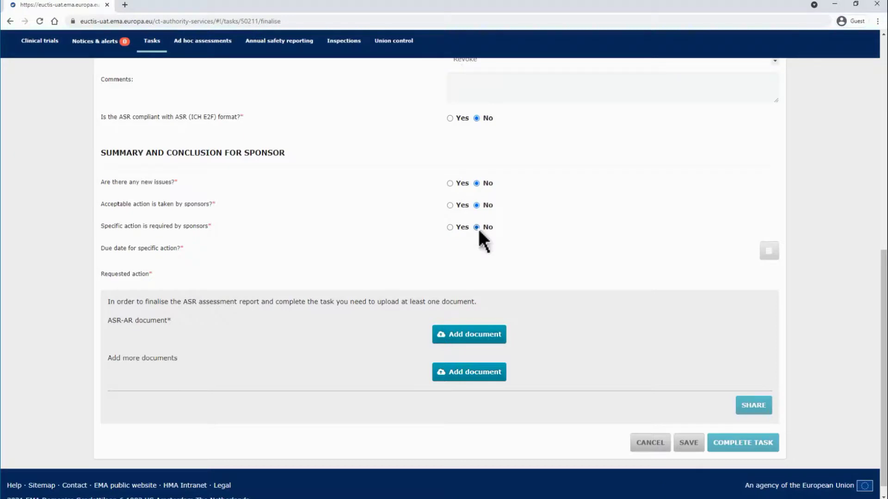
Upload the Final ASR-AR and additional documents, then save the assessment
click(501, 330)
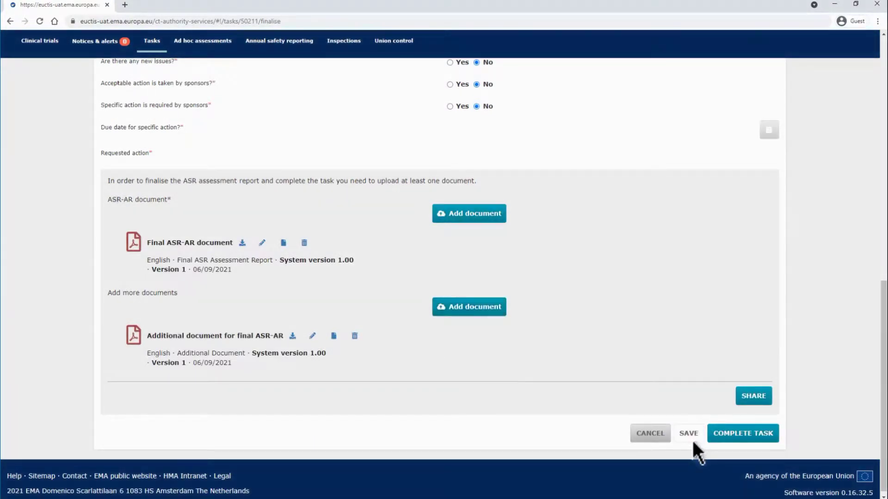
click(693, 441)
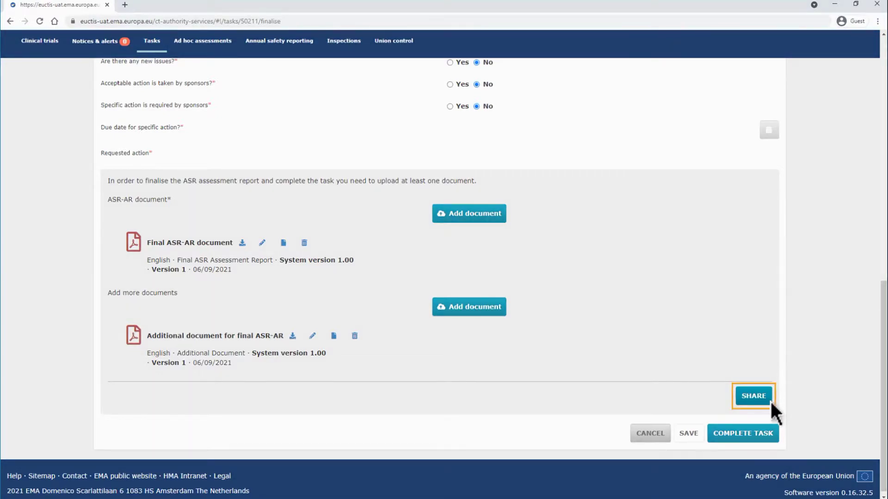
Share the finalised assessment and its two documents with all MSCs
click(769, 400)
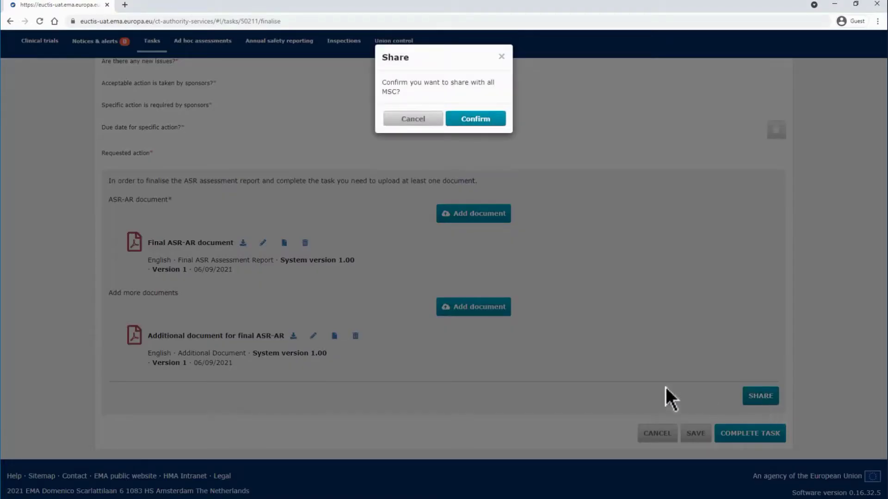
click(502, 125)
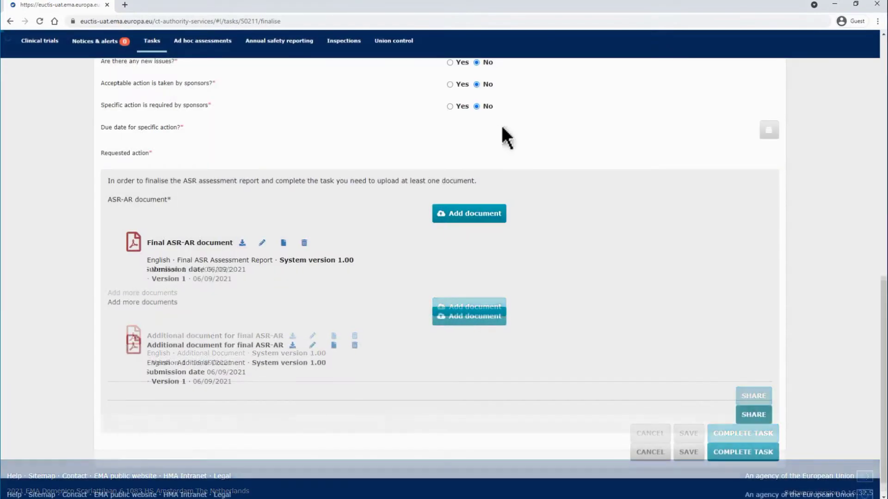